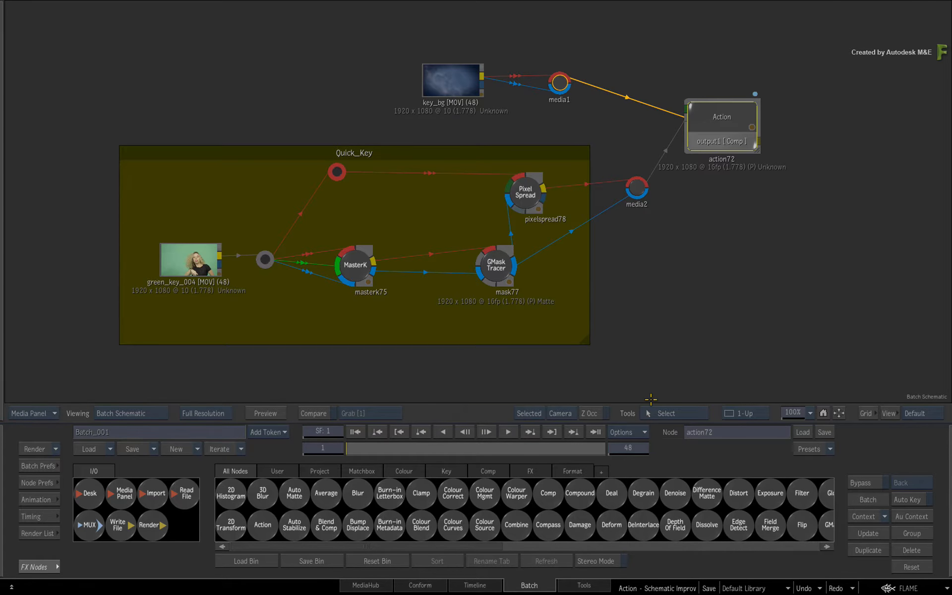
- Switch between the Batch schematic and the action72 schematic, and look over the lens flare, image and 3D Shape nodes
mouse_move(4, 511)
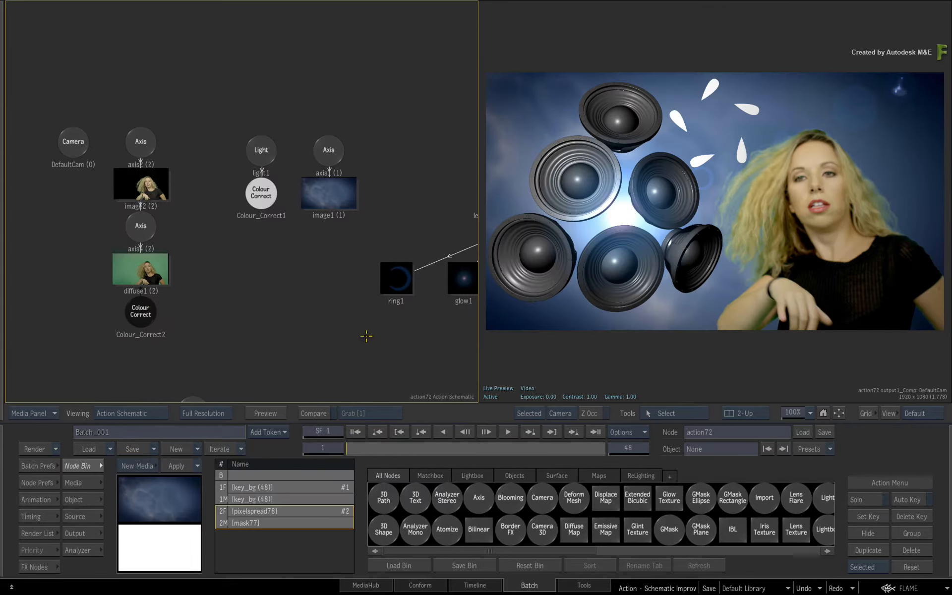
drag(377, 343, 392, 321)
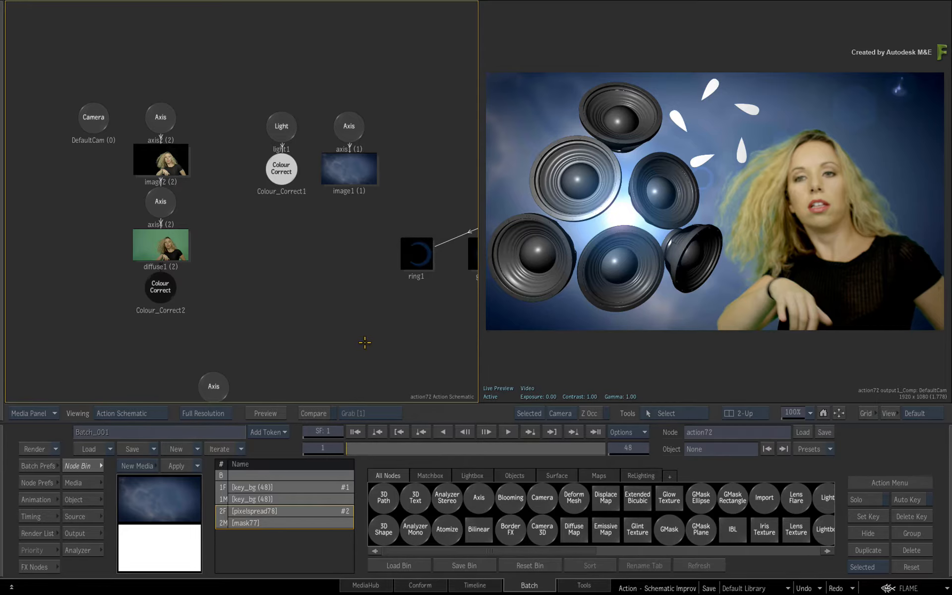
key(Escape)
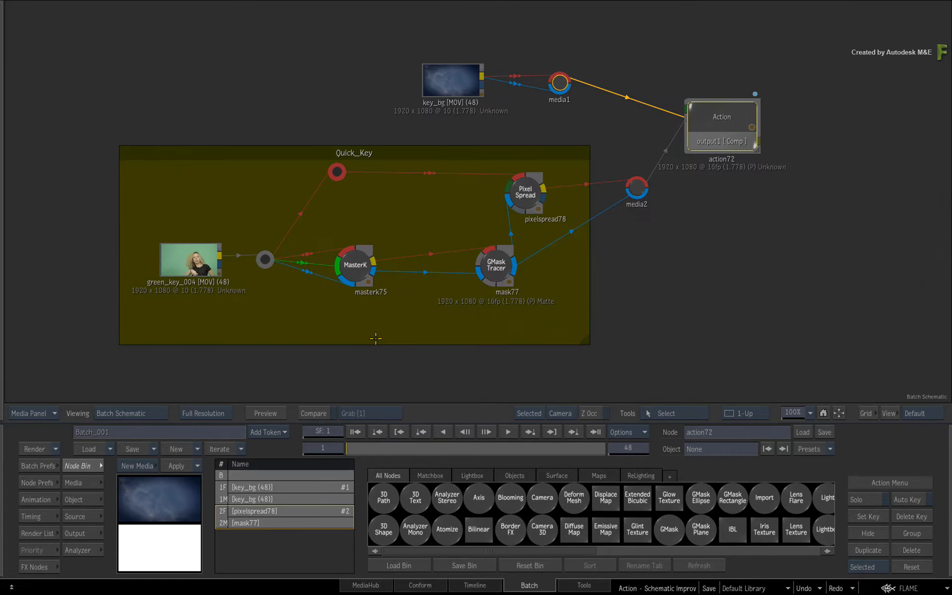
key(Escape)
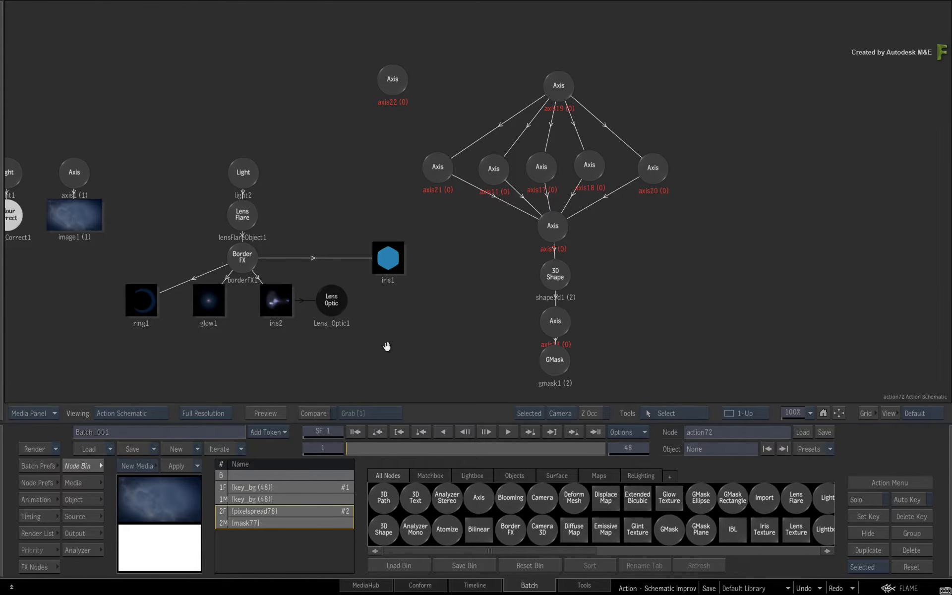
drag(385, 347, 626, 334)
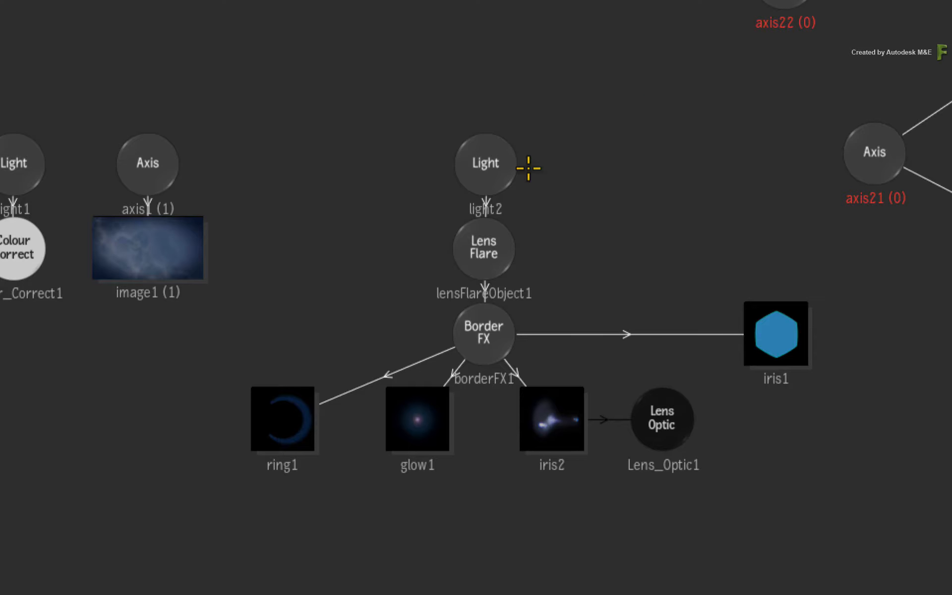
- Select and nudge light2, clear the selection, and select the axis1 and lensFlareObject1 nodes in turn
click(492, 163)
drag(492, 163, 497, 166)
click(430, 190)
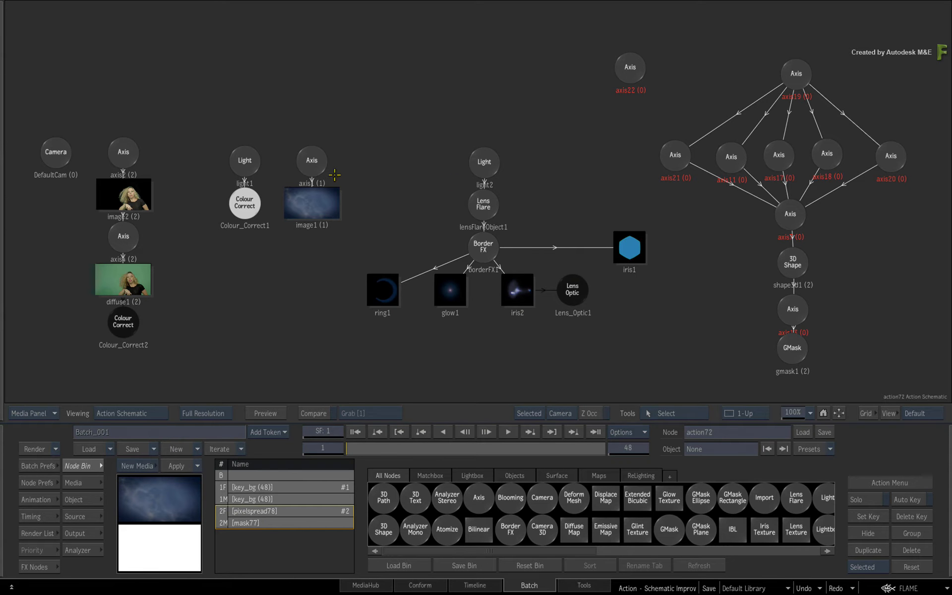
click(314, 163)
click(498, 182)
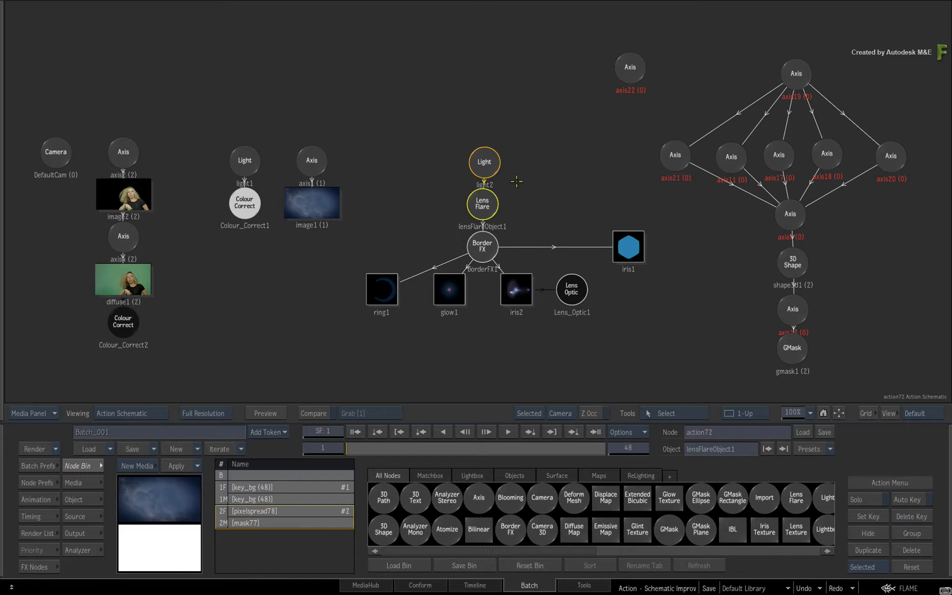
- Select axis22, add axis21, axis1 and light1 to the selection, and move the four nodes slightly together
click(629, 73)
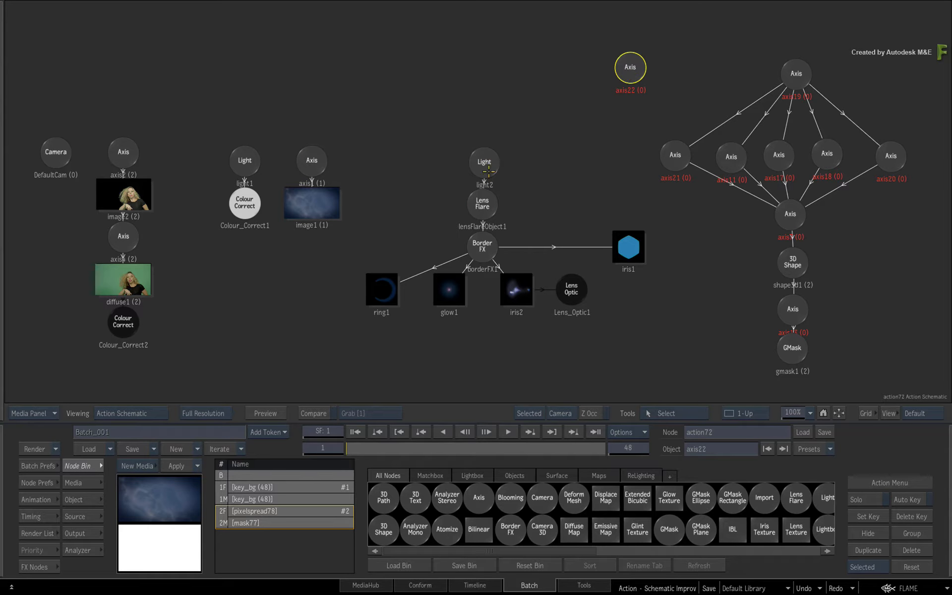
drag(618, 83, 609, 86)
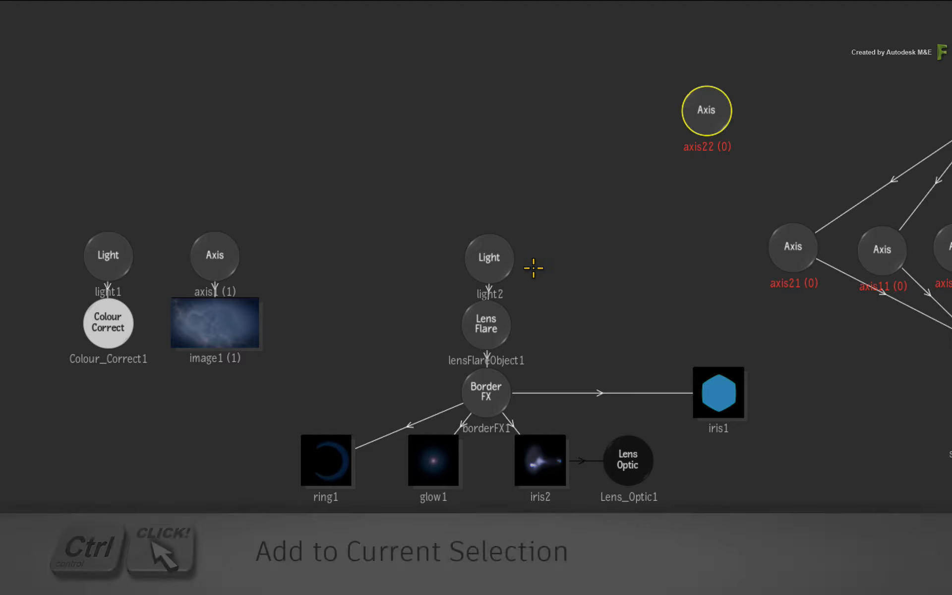
ctrl+click(793, 246)
ctrl+click(231, 254)
ctrl+click(119, 258)
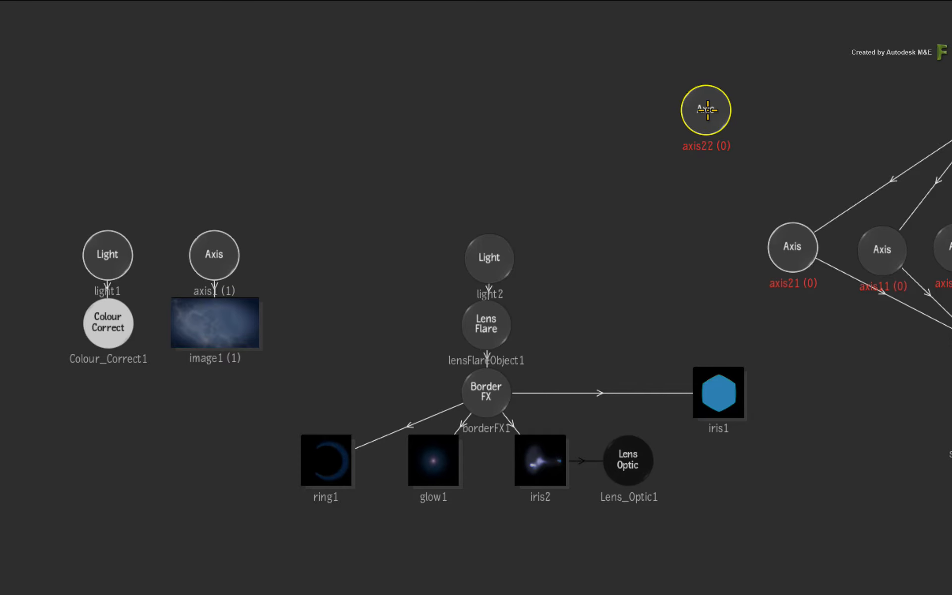
mouse_move(707, 111)
mouse_down()
mouse_move(677, 98)
mouse_move(680, 118)
mouse_move(670, 94)
mouse_move(676, 130)
mouse_move(705, 117)
mouse_up()
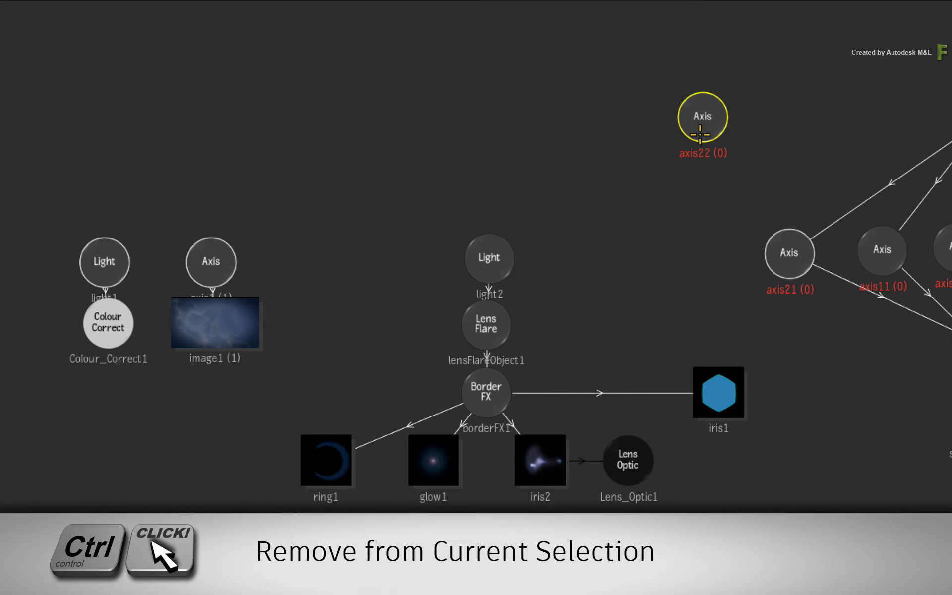
- Remove axis21 from the selection, move the remaining selected nodes slightly, and clear the selection
ctrl+click(793, 266)
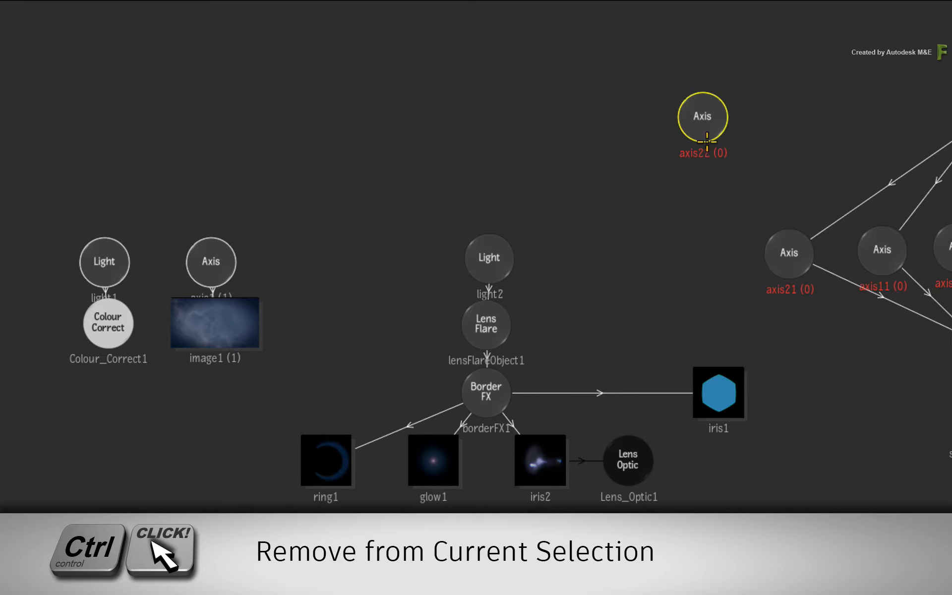
drag(706, 122, 708, 103)
click(660, 200)
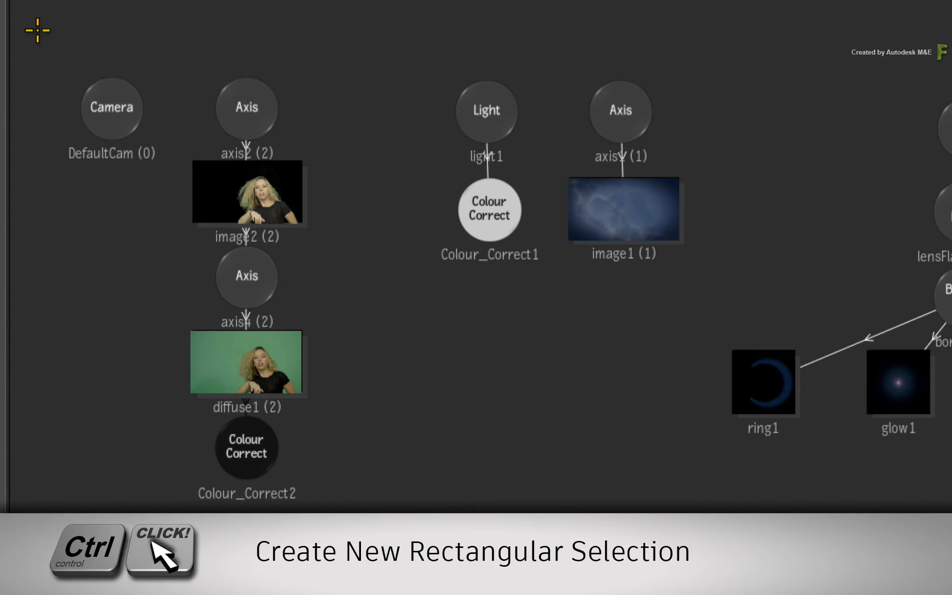
- Box-select the camera, image and light1 node groups and move them together, and do the same with the light2 lens flare hierarchy
ctrl+drag(41, 26, 709, 525)
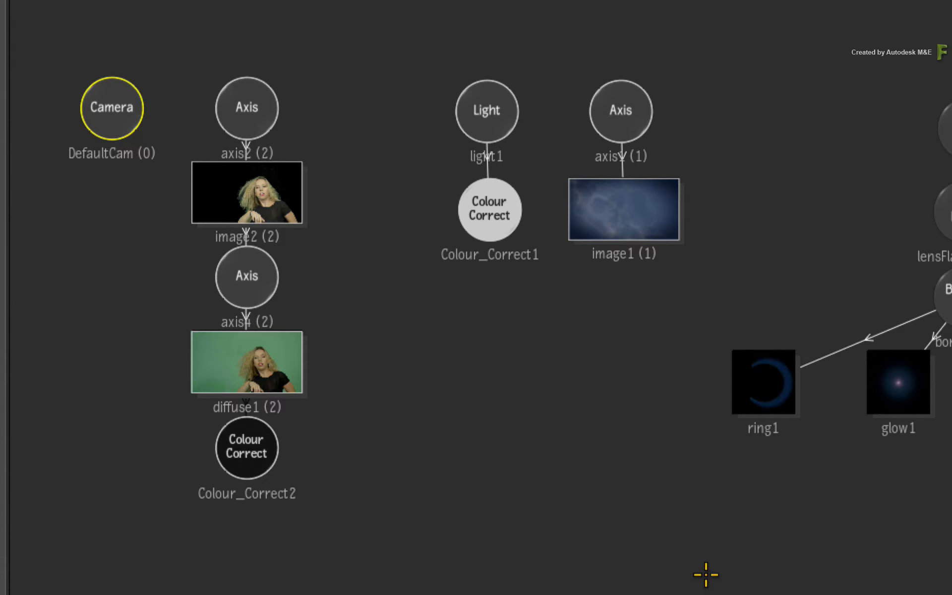
drag(250, 99, 269, 78)
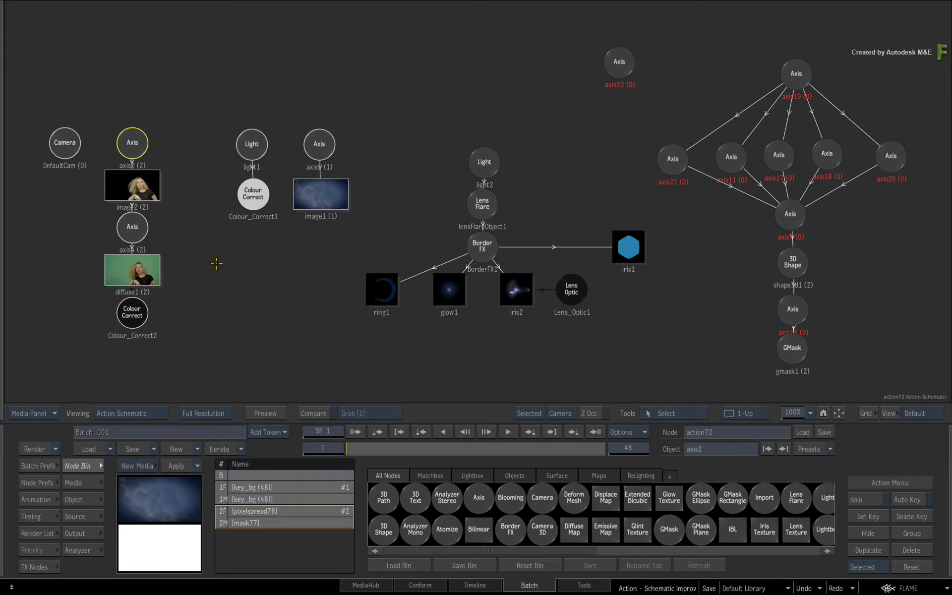
drag(365, 127, 647, 353)
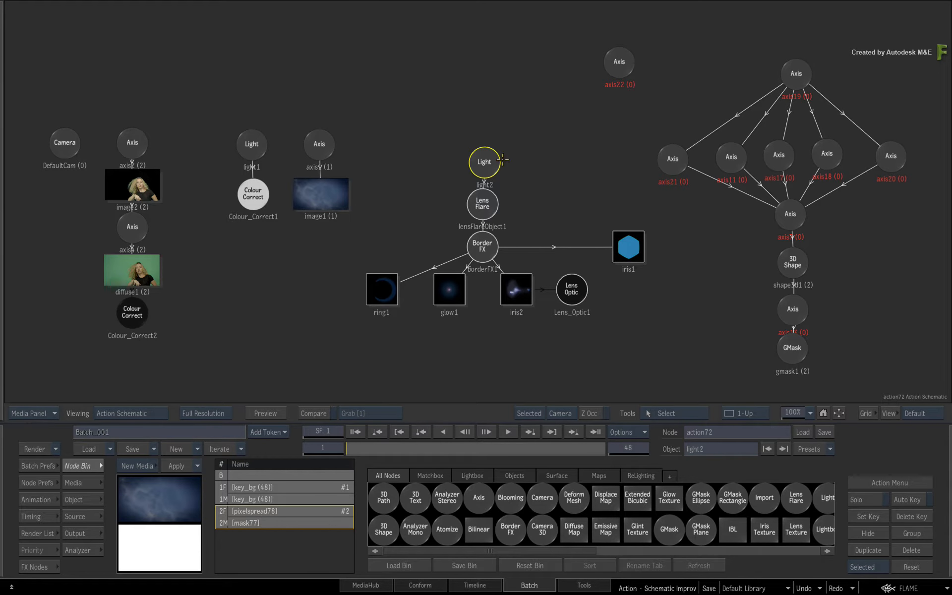
drag(487, 160, 498, 181)
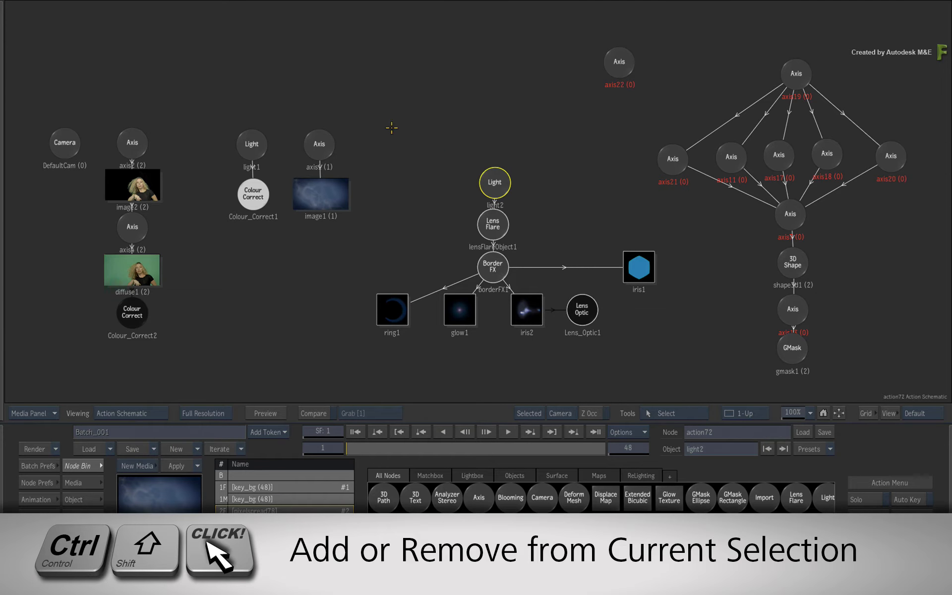
- Add the camera, image and light1 node groups to the lens flare selection, move everything together, and clear the selection
drag(391, 95, 39, 370)
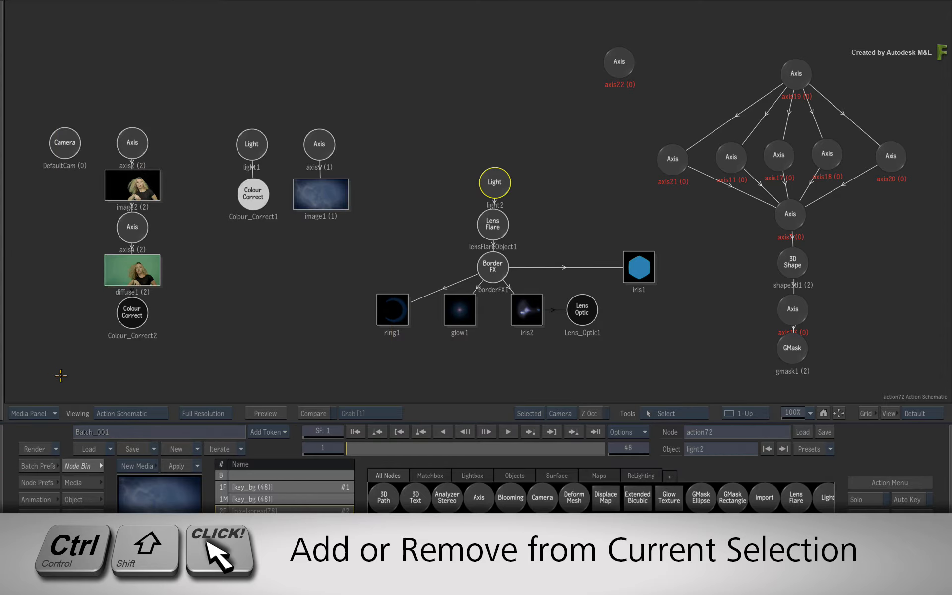
drag(495, 181, 474, 173)
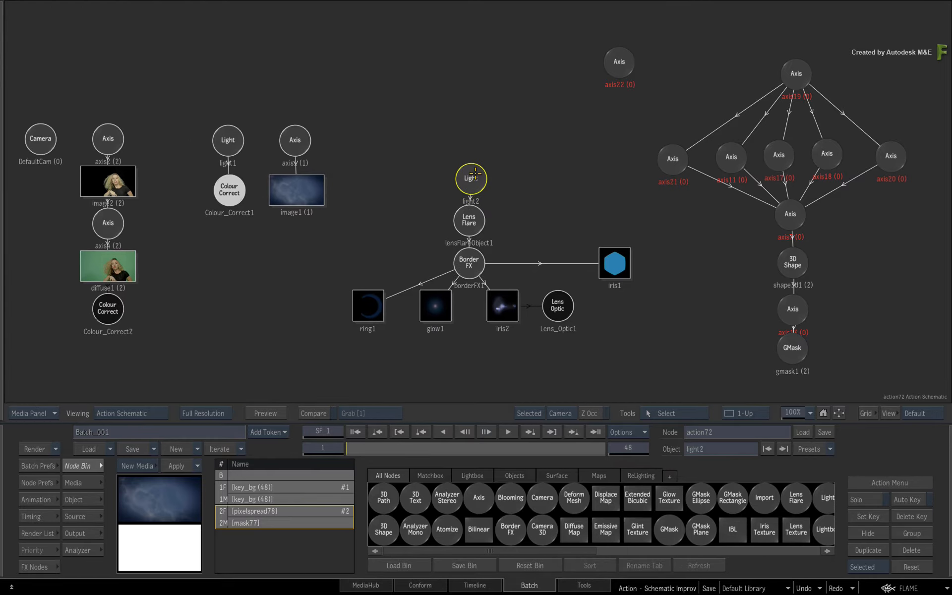
click(407, 201)
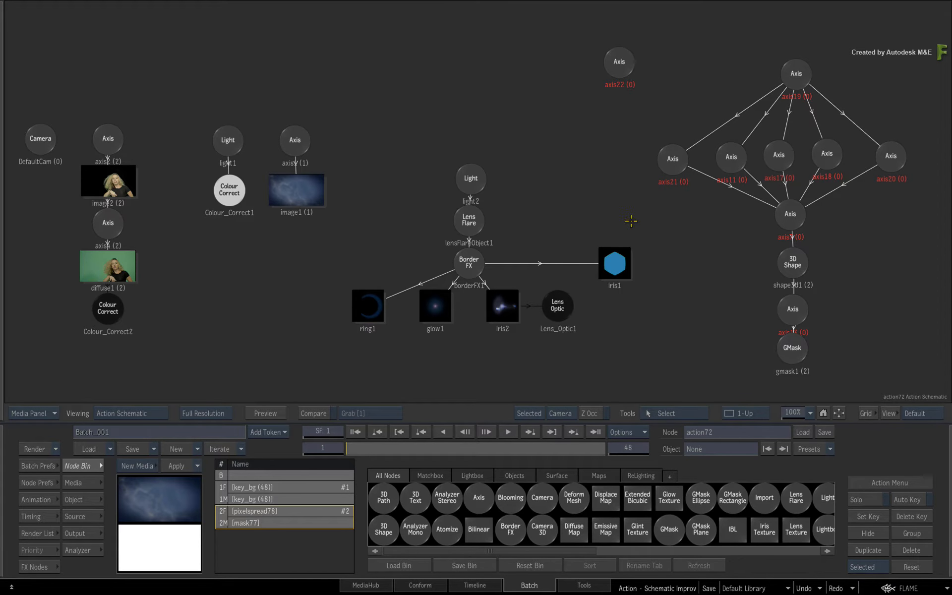
- Box-select the hierarchy from axis2 down to Colour_Correct2 and frame it in the viewport, and frame all the schematic nodes
drag(152, 118, 72, 354)
key(space+f)
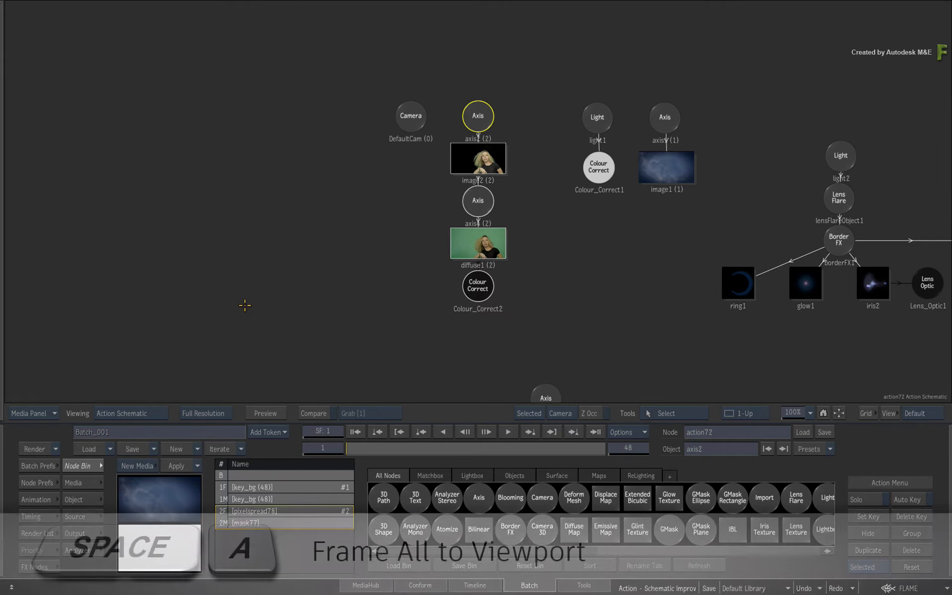
key(space+a)
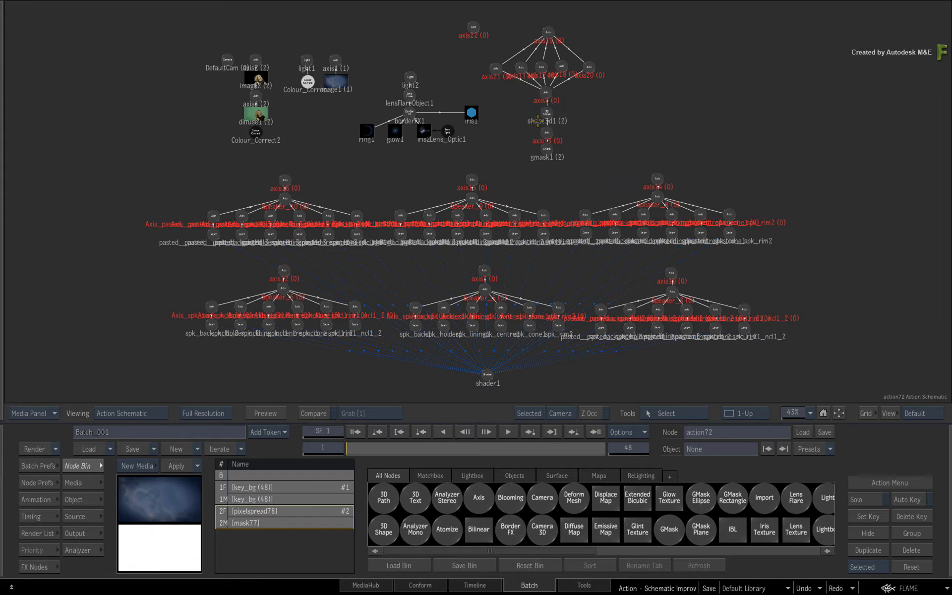
- Switch to a two-view layout and frame the schematic on a speaker's geometry and on the woman's image, each picked in the composite
key(alt+2)
click(595, 176)
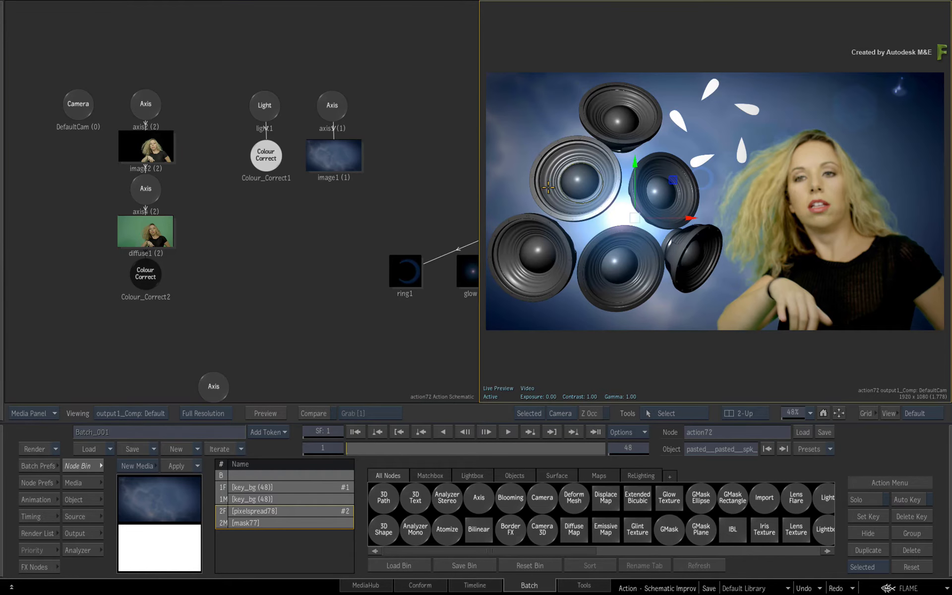
key(space+f)
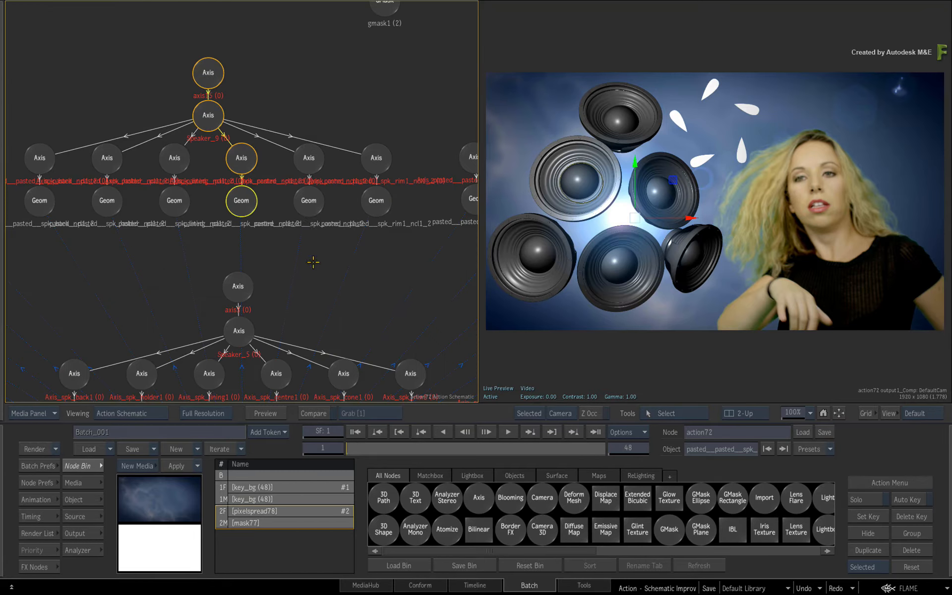
click(812, 190)
key(space+f)
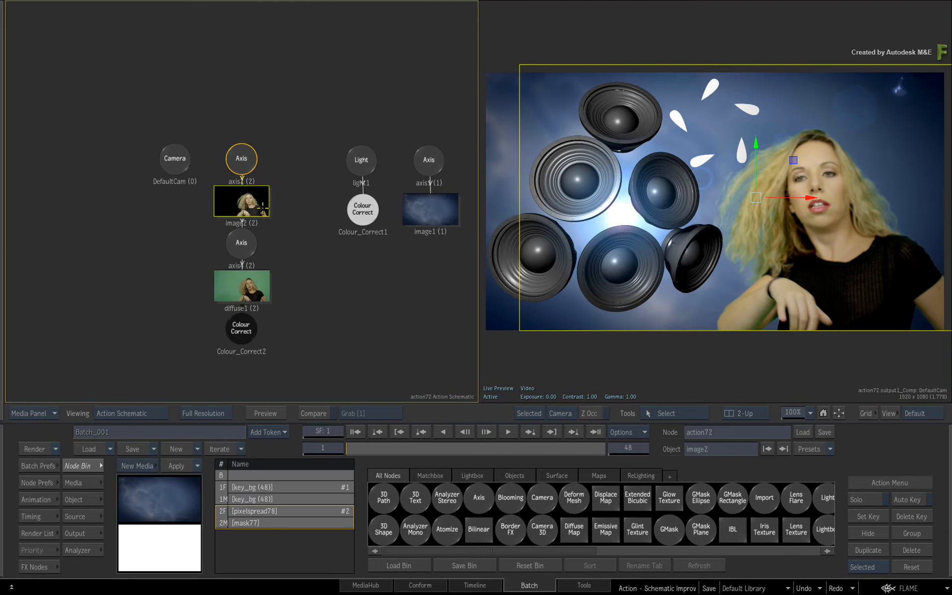
- Frame the schematic on a single speaker part picked in the composite, and on several speaker parts selected together
click(585, 179)
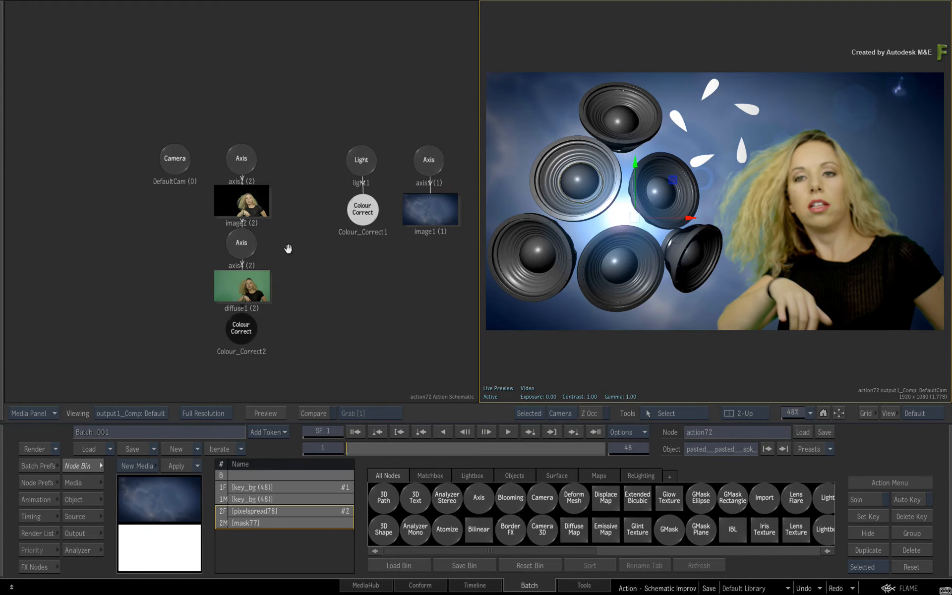
key(space+f)
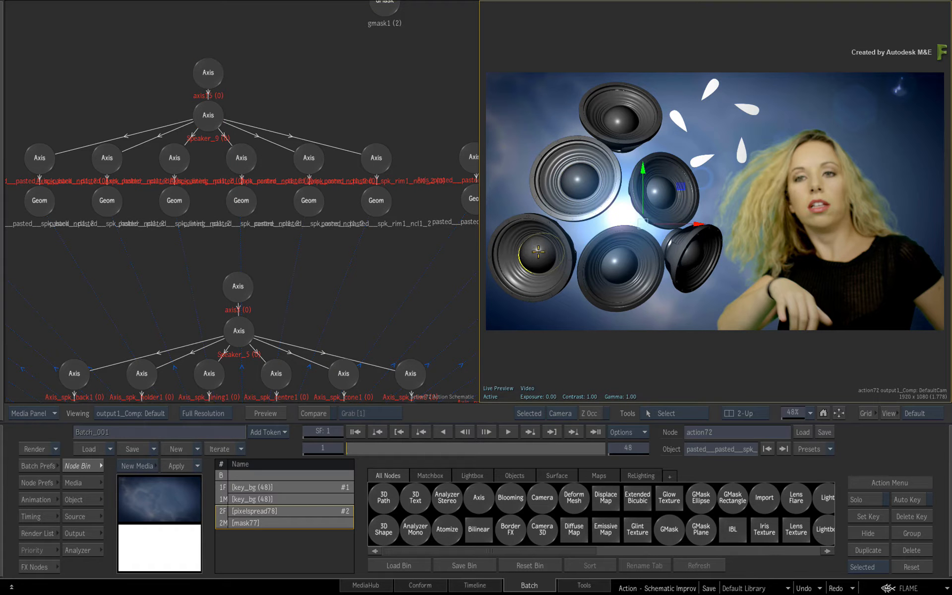
ctrl+click(688, 264)
key(shift+f)
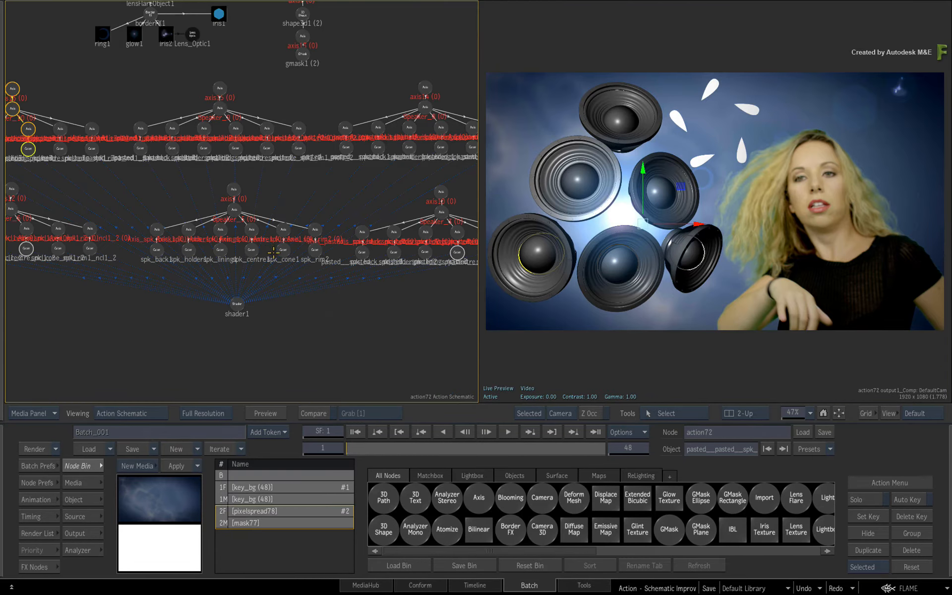
- Frame the schematic on the woman's image2 node picked in the composite, clear the selection, and return to a single schematic view
click(832, 195)
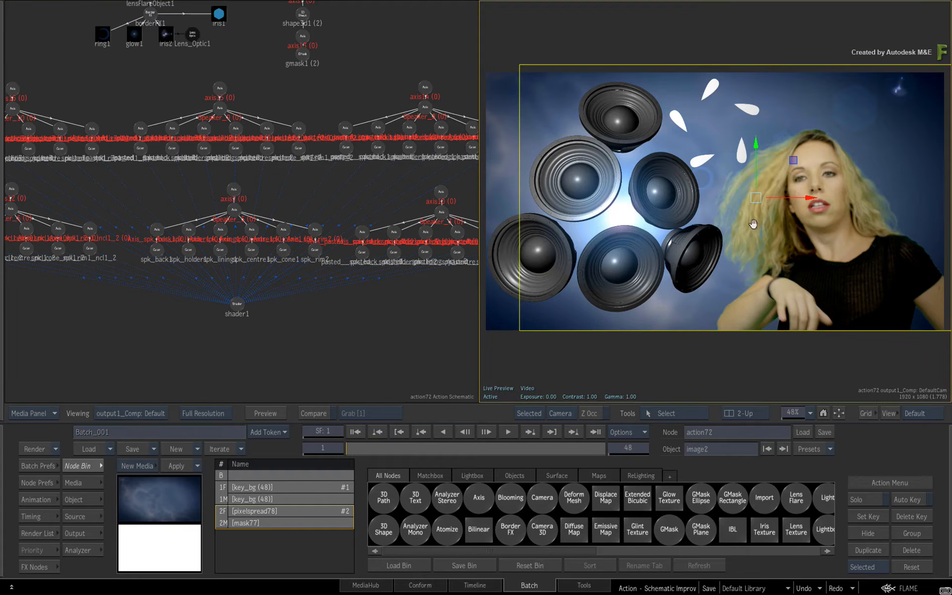
key(shift+f)
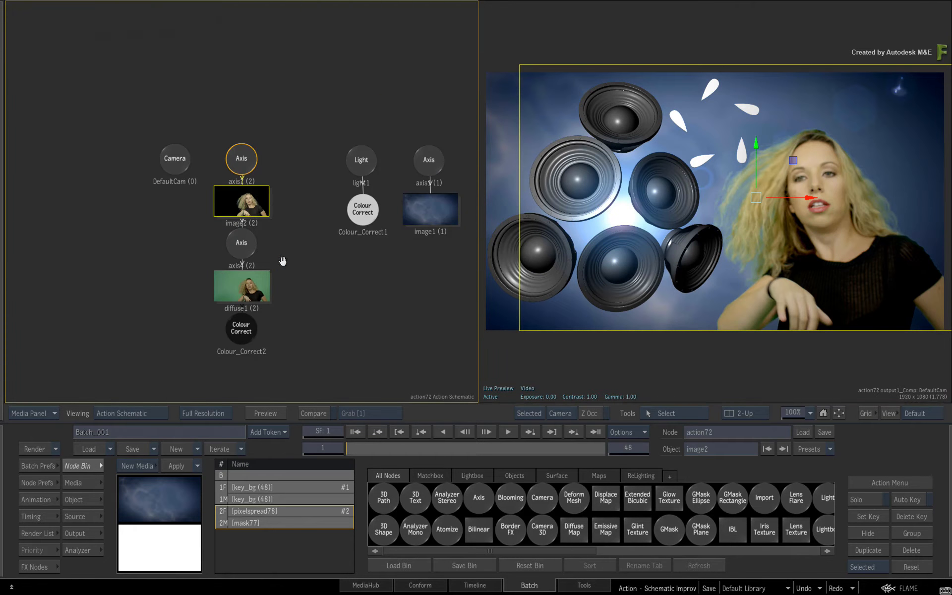
click(370, 271)
key(alt+1)
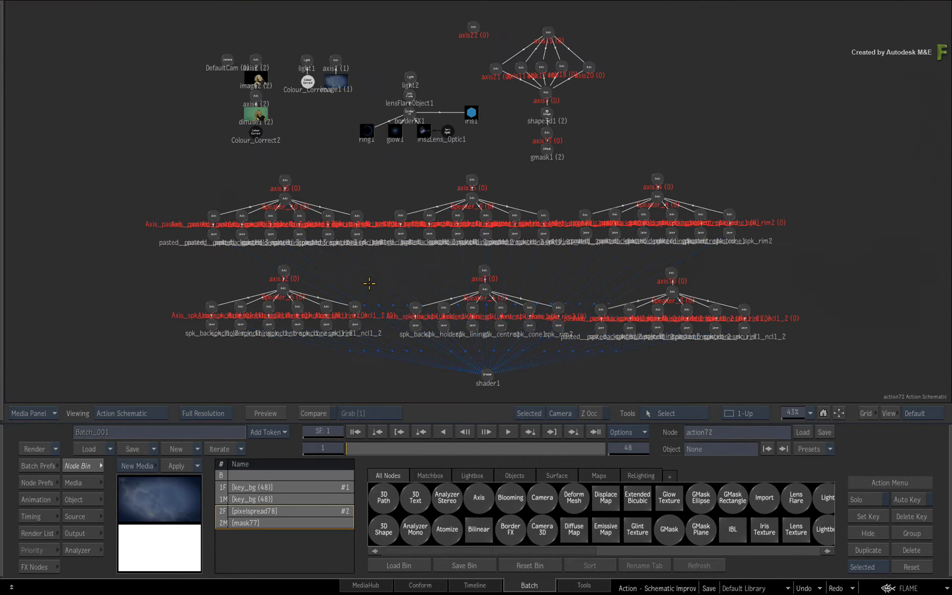
- Box-select and frame the hierarchy from axis19 down to gmask1, and move the Axis node above the 3D Shape slightly
drag(484, 15, 617, 165)
key(f)
click(489, 200)
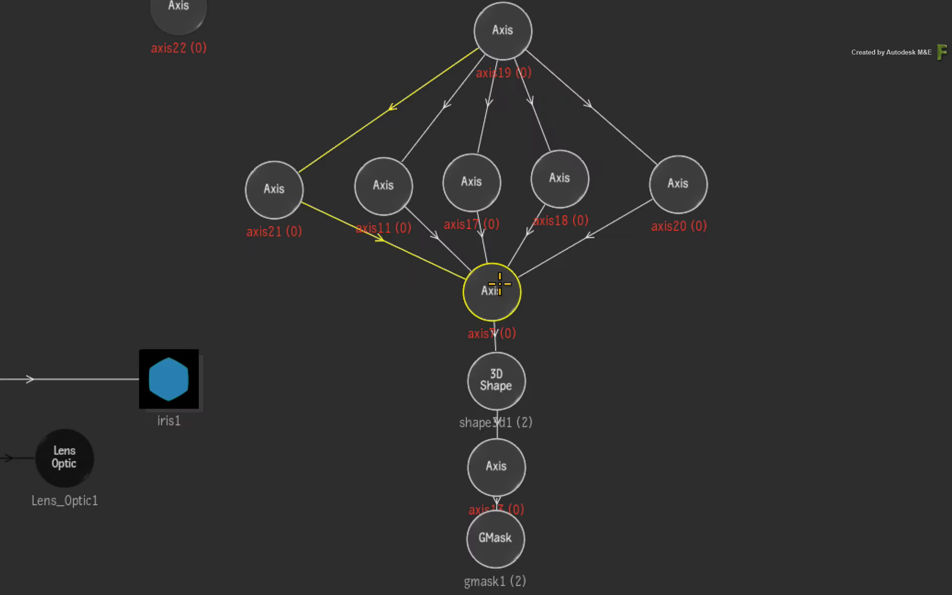
click(557, 213)
drag(486, 203, 489, 205)
drag(497, 293, 495, 281)
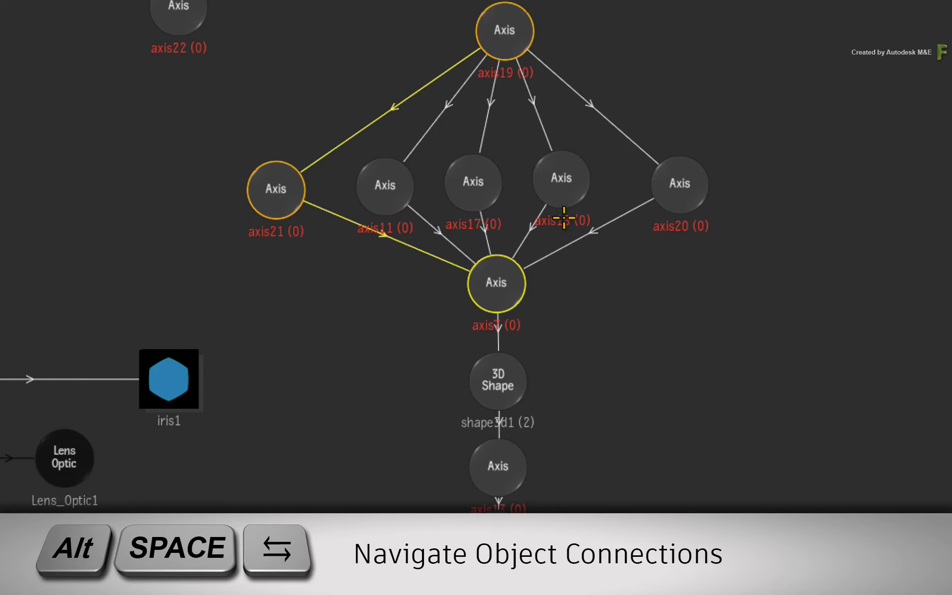
- Cycle forwards and backwards through the parent connections of the Axis node above the 3D Shape, ending on the axis17 branch
key(alt+space+Right)
key(alt+space+Right)
key(alt+space+Right)
key(alt+space+Right)
key(alt+space+Left)
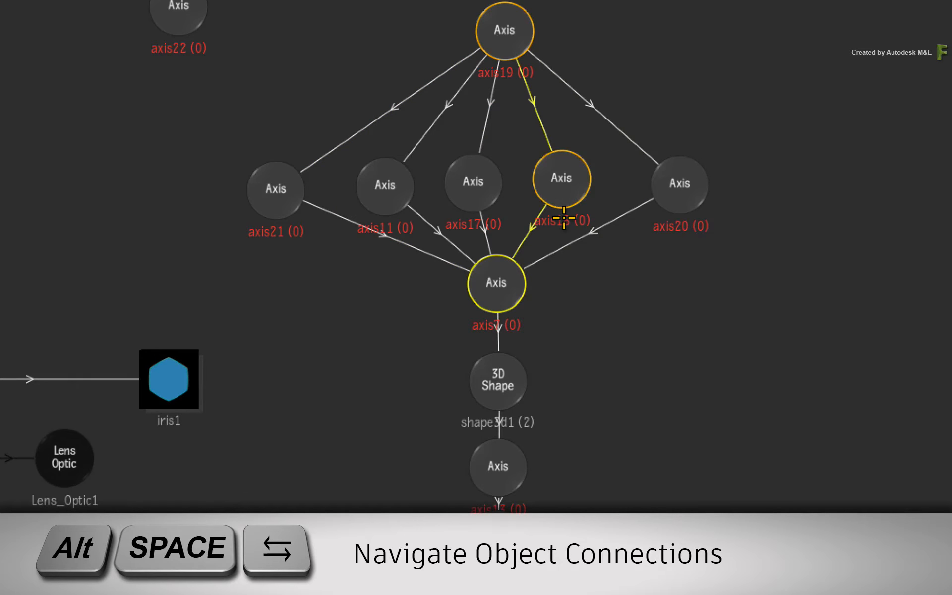
key(alt+space+Left)
- Cycle back and forth across the sibling Axis branches feeding the Axis node above the 3D Shape, reaching the axis21 branch
key(alt+space+Left)
key(alt+space+Left)
key(alt+space+Right)
key(alt+space+Right)
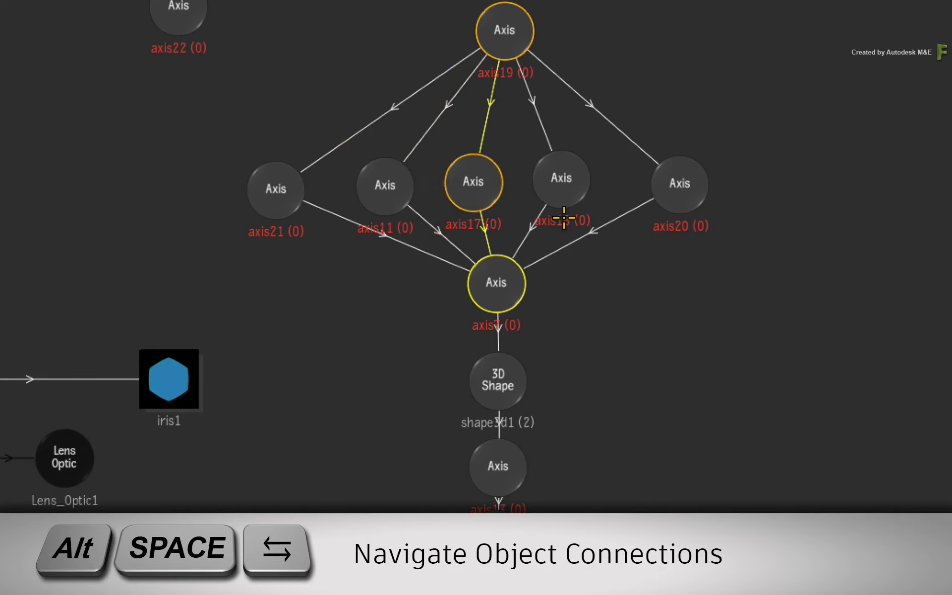
key(alt+space+Right)
key(alt+space+Right)
key(alt+space+Left)
key(alt+space+Left)
key(alt+space+Left)
key(alt+space+Left)
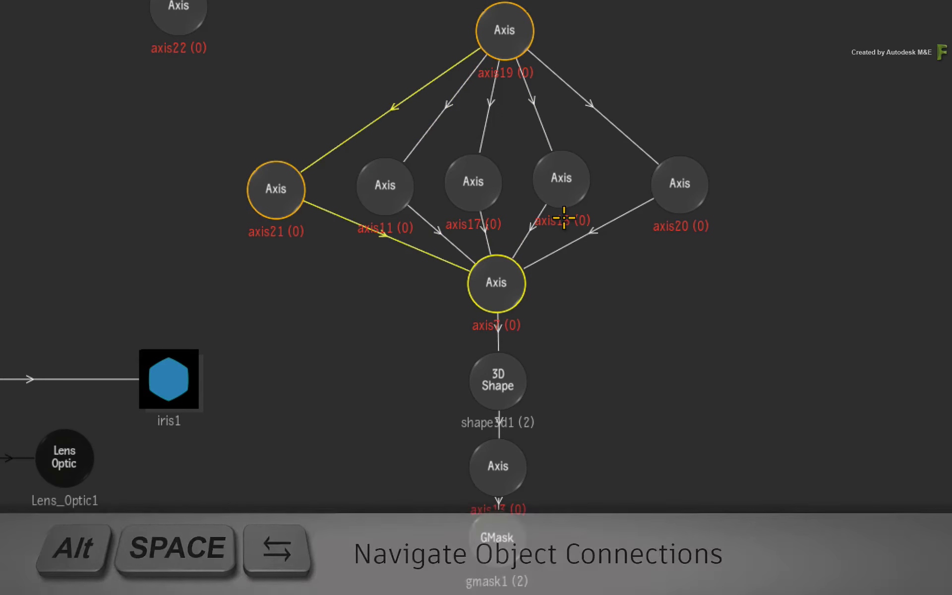
key(alt+space+Right)
key(alt+space+Right)
key(alt+space+Right)
key(alt+space+Right)
key(alt+space+Left)
key(alt+space+Left)
key(alt+space+Left)
key(alt+space+Left)
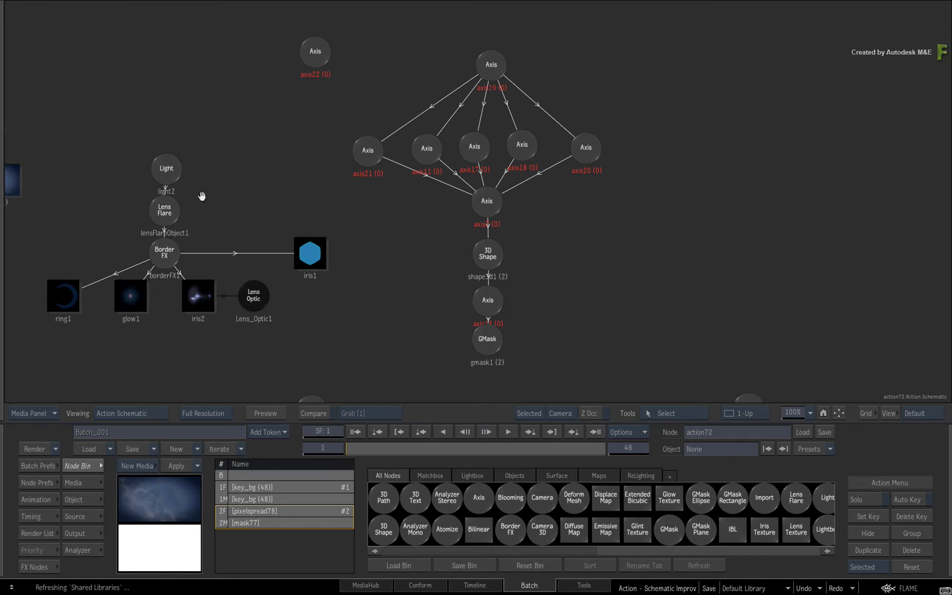
- Select the axis2 hierarchy with the woman's image2 and diffuse1 nodes, shift it slightly, and copy it
drag(202, 196, 499, 177)
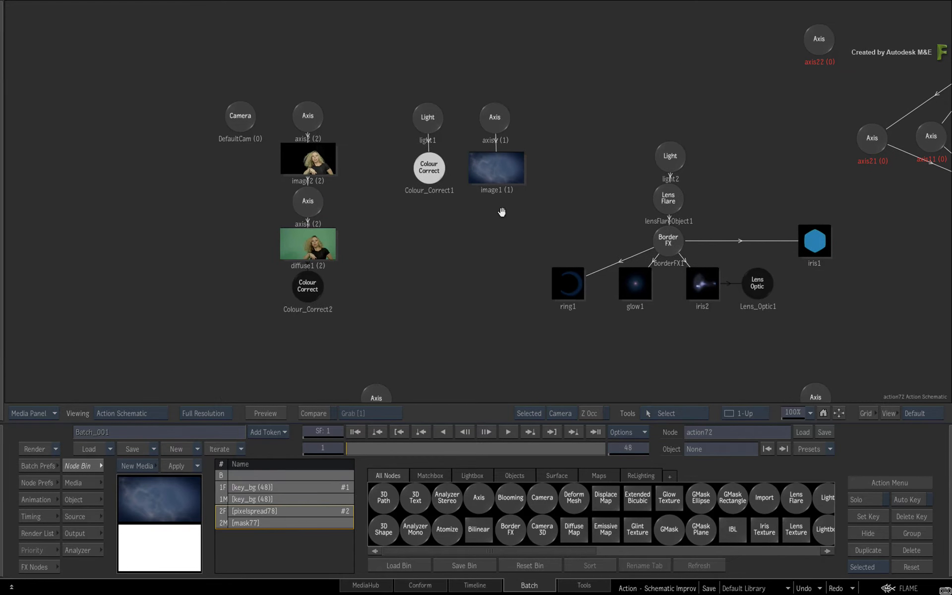
click(322, 121)
drag(323, 120, 332, 115)
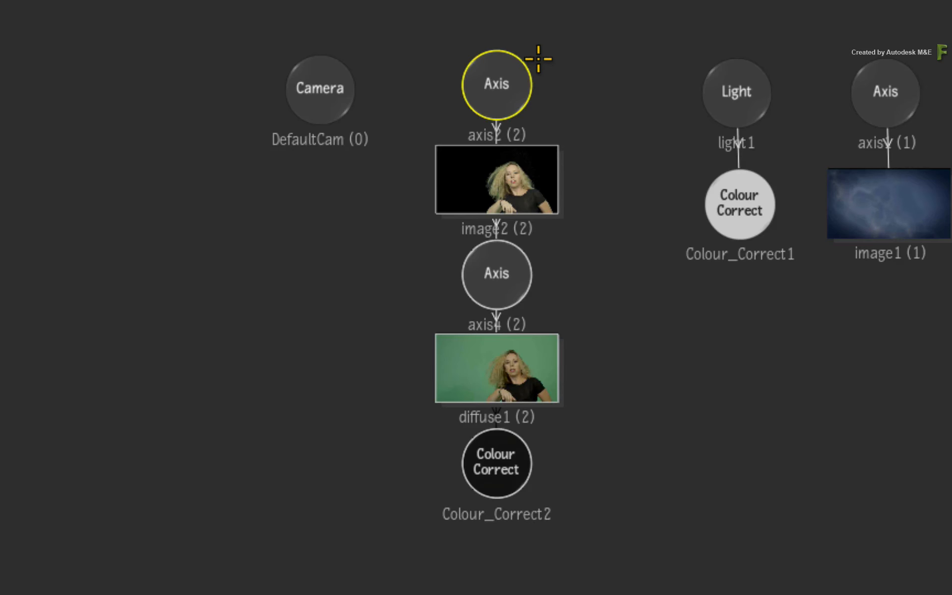
right_click(516, 83)
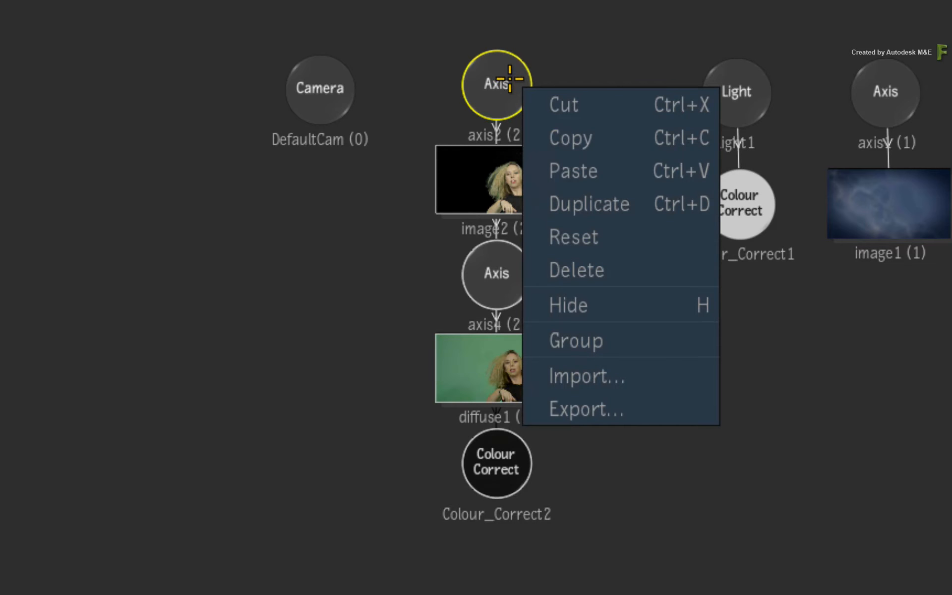
click(618, 140)
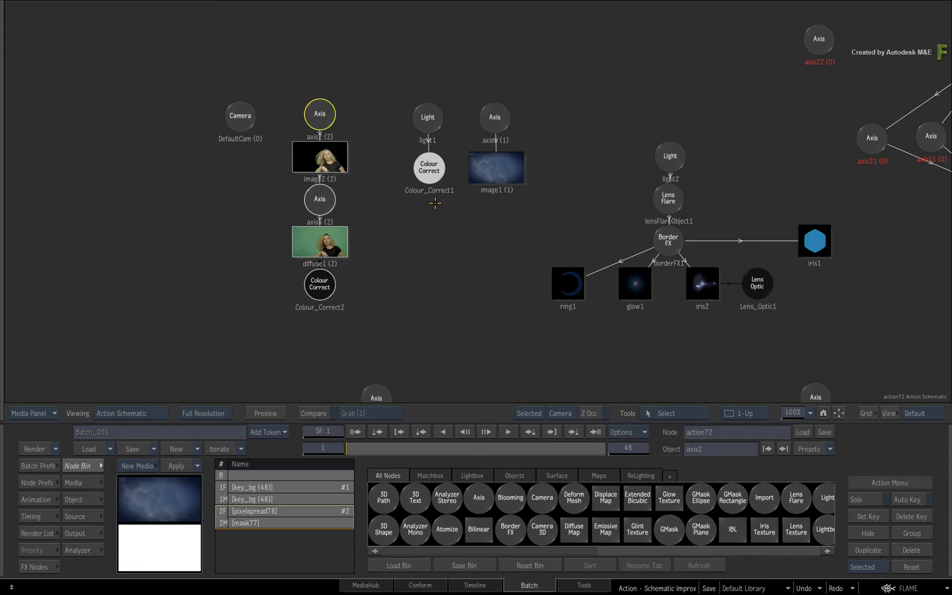
- Clear the selection and paste the copied hierarchy into the empty schematic area beside the axis19 hierarchy
drag(892, 162, 404, 195)
drag(657, 193, 429, 218)
click(526, 103)
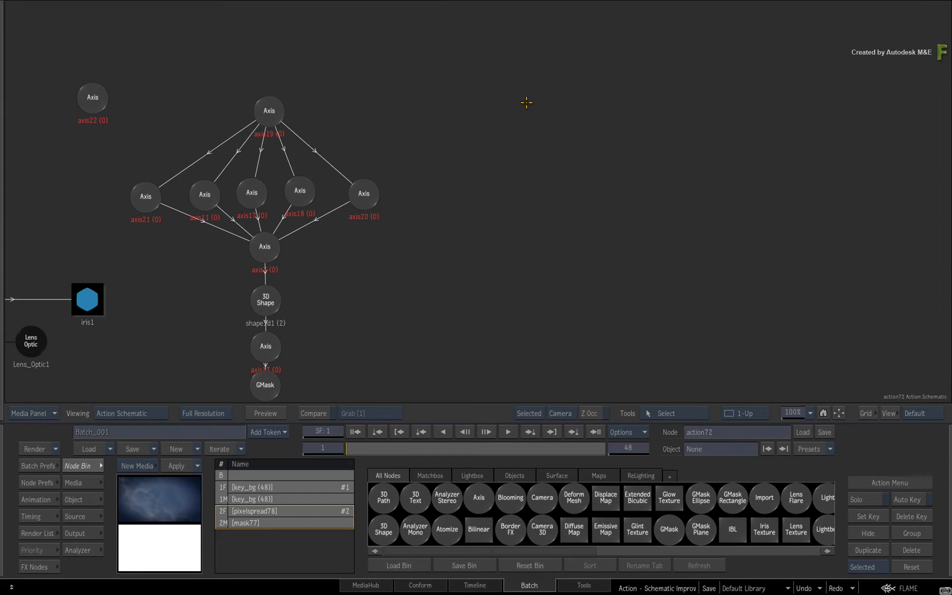
click(522, 101)
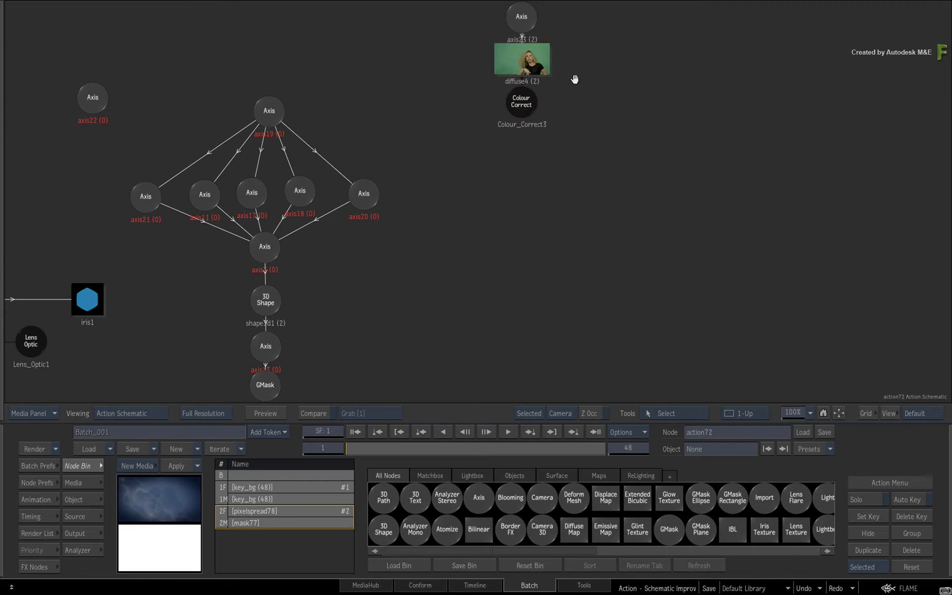
drag(574, 78, 573, 185)
right_click(571, 172)
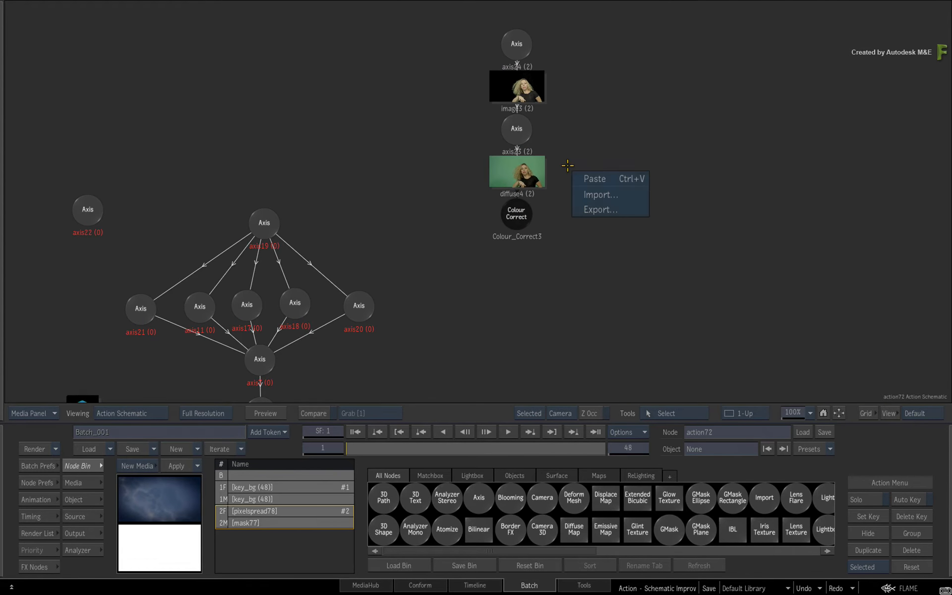
click(592, 123)
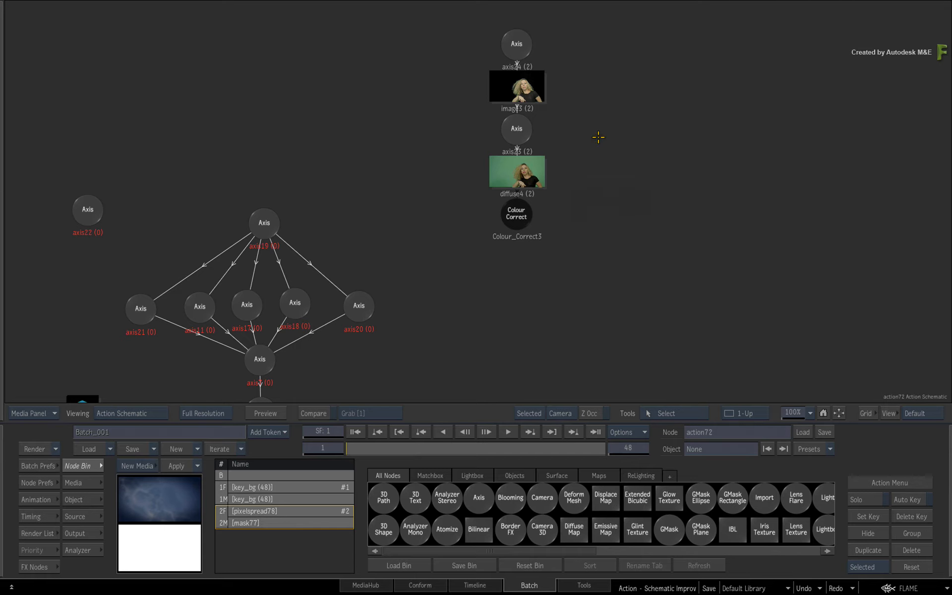
- Select the pasted axis24 hierarchy, move it down beside the axis19 hierarchy, and delete it
click(514, 58)
drag(513, 58, 509, 186)
drag(589, 229, 635, 102)
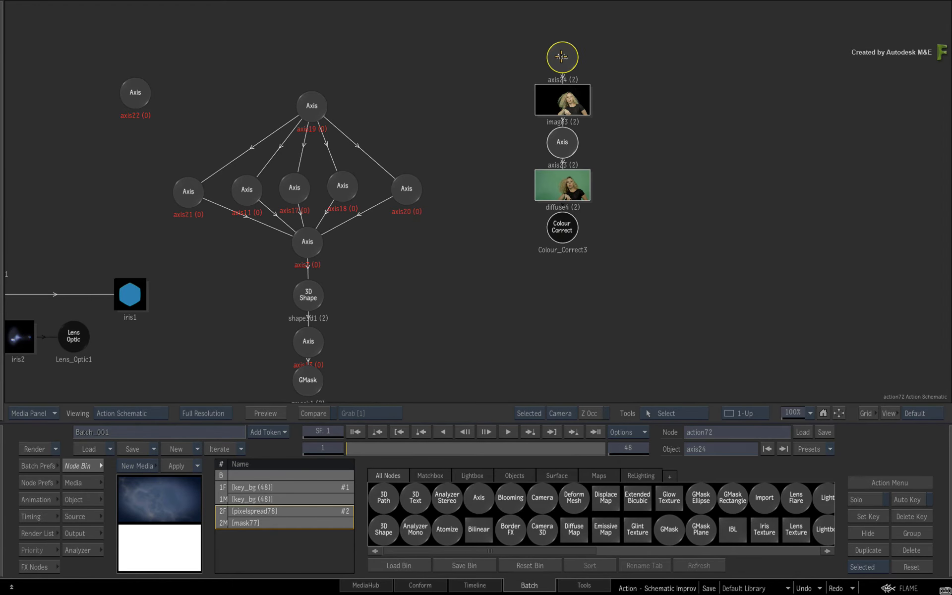
key(Delete)
- Move the unconnected axis22 node slightly and make a cutting stroke between it and the axis19 hierarchy
drag(498, 286, 566, 276)
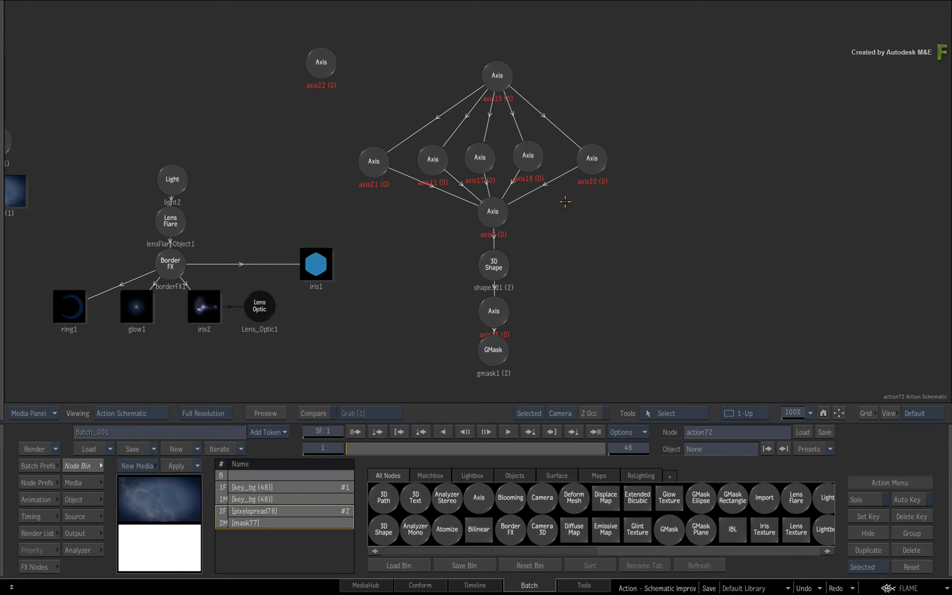
mouse_move(322, 62)
mouse_down()
mouse_move(369, 55)
mouse_move(332, 58)
mouse_move(331, 83)
mouse_move(334, 71)
mouse_up()
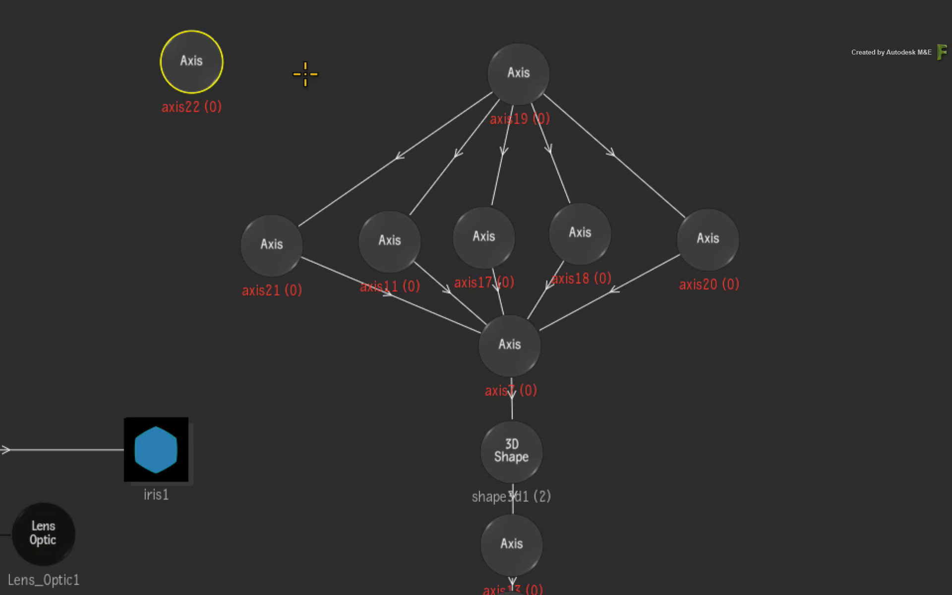
mouse_move(192, 67)
mouse_down()
mouse_move(136, 216)
mouse_move(149, 220)
mouse_move(257, 235)
mouse_move(563, 216)
mouse_move(757, 217)
mouse_move(547, 213)
mouse_move(234, 137)
mouse_move(193, 81)
mouse_move(216, 45)
mouse_up()
drag(360, 25, 237, 141)
- Cut and remake the five parent connections into the Axis above the 3D Shape, and link axis21 to its sibling axes with mimic links
drag(373, 313, 627, 304)
mouse_move(505, 341)
mouse_down()
mouse_move(252, 348)
mouse_move(246, 298)
mouse_move(275, 266)
mouse_move(723, 264)
mouse_move(717, 291)
mouse_move(509, 339)
mouse_up()
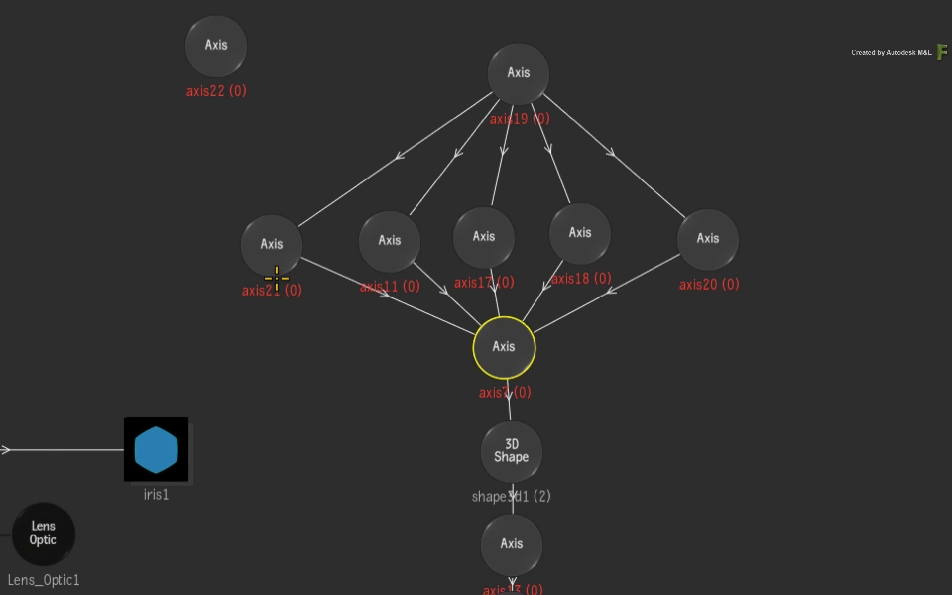
key(shift+w)
mouse_move(274, 248)
mouse_down()
mouse_move(229, 221)
mouse_move(222, 233)
mouse_move(229, 245)
mouse_move(253, 236)
mouse_move(740, 246)
mouse_move(191, 253)
mouse_move(211, 183)
mouse_move(311, 145)
mouse_move(203, 187)
mouse_up()
- Select the shader1 node below the speaker hierarchies and cut its lighting links to the speaker geometries
drag(218, 505, 461, 166)
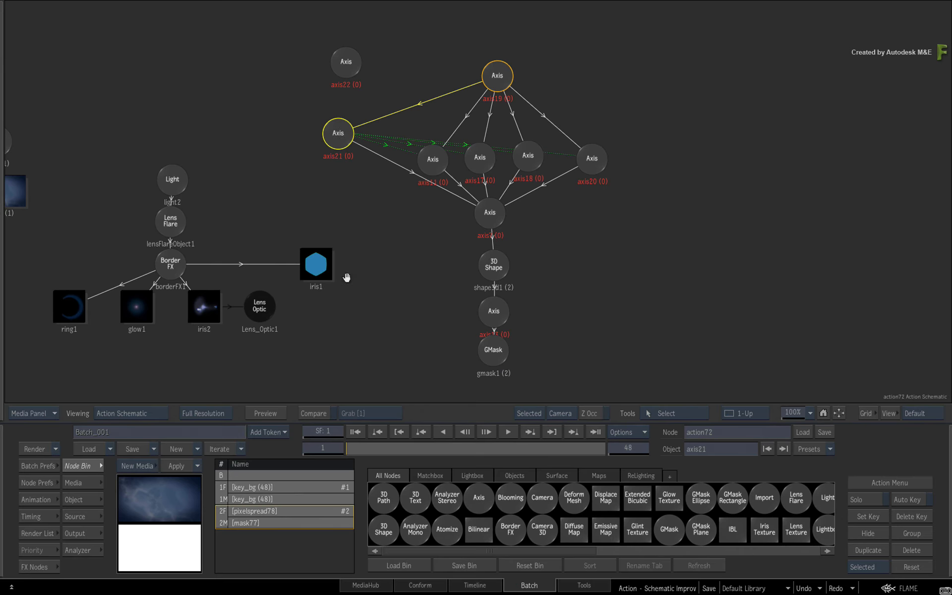
drag(369, 392, 411, 147)
drag(587, 217, 516, 207)
drag(491, 322, 507, 382)
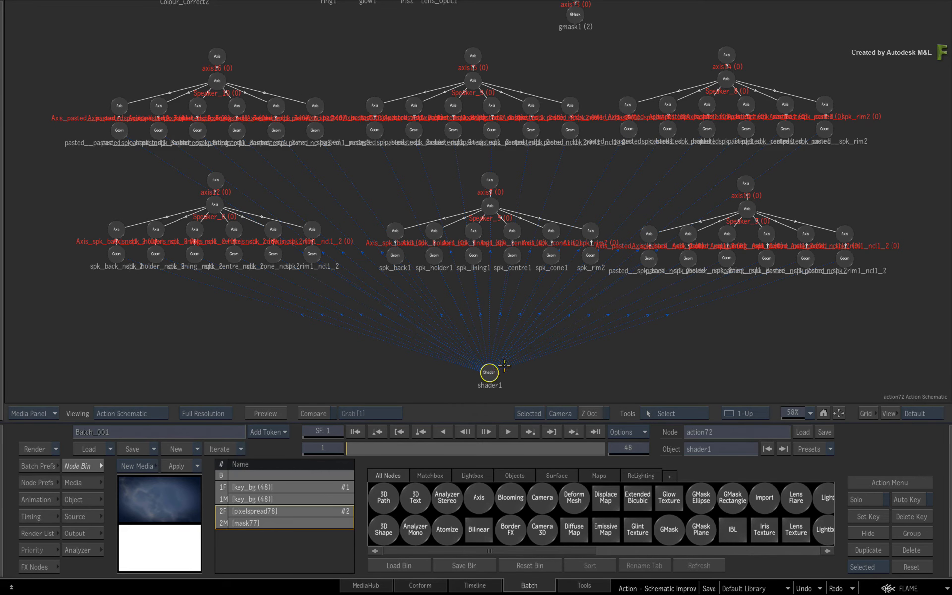
key(shift+l)
drag(355, 332, 304, 343)
- Reconnect shader1 to the speaker geometries by kissing the nodes with lighting links
key(shift+l)
drag(489, 371, 516, 256)
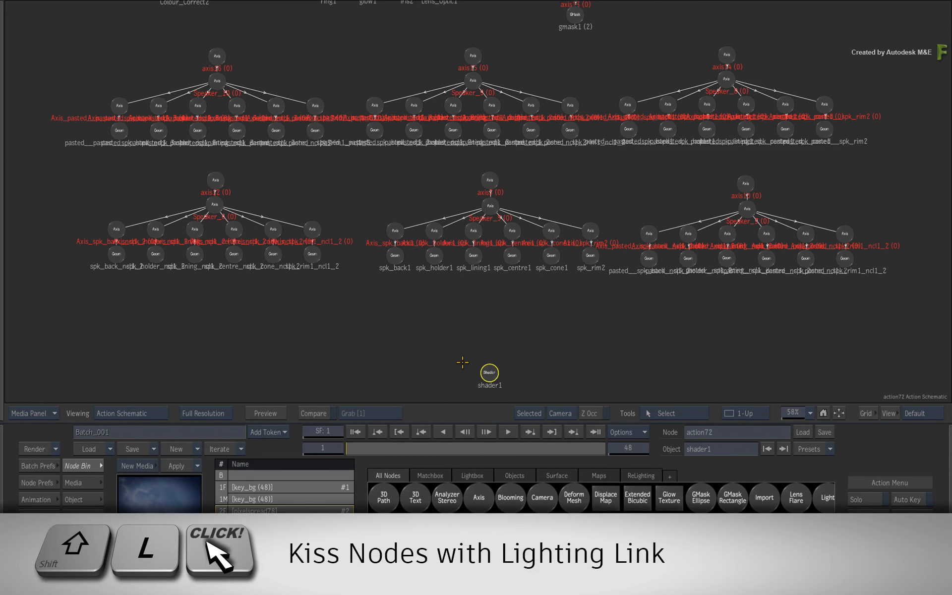
mouse_move(489, 371)
mouse_down()
mouse_move(172, 282)
mouse_move(110, 276)
mouse_move(107, 258)
mouse_move(897, 254)
mouse_move(894, 196)
mouse_move(869, 151)
mouse_move(797, 124)
mouse_move(714, 127)
mouse_move(589, 112)
mouse_move(79, 127)
mouse_move(71, 168)
mouse_move(327, 347)
mouse_move(446, 369)
mouse_move(482, 347)
mouse_up()
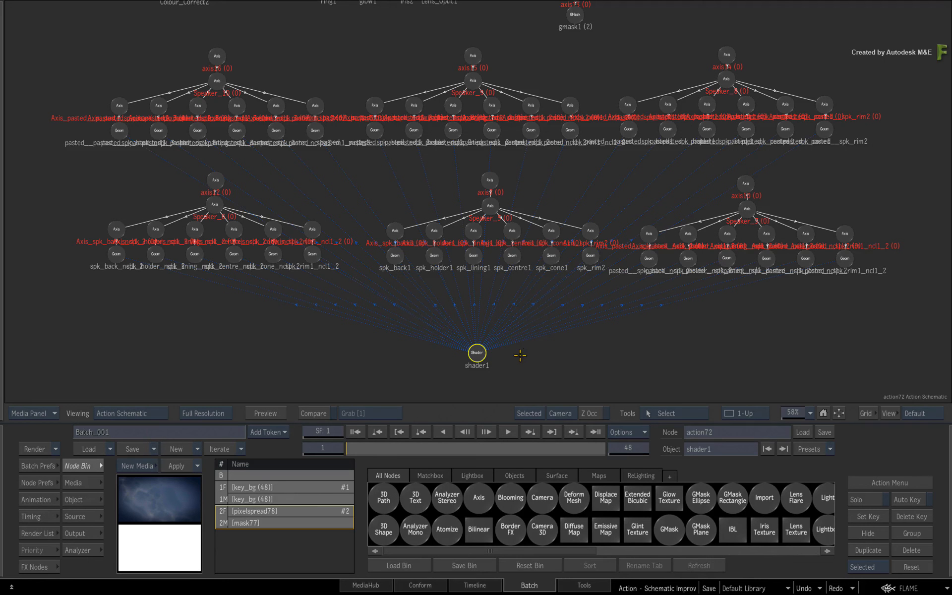
- Box-select the DefaultCam, axis2 hierarchy, light1 and image1 nodes with their children, and frame the schematic on them
drag(388, 145, 431, 373)
drag(340, 58, 132, 248)
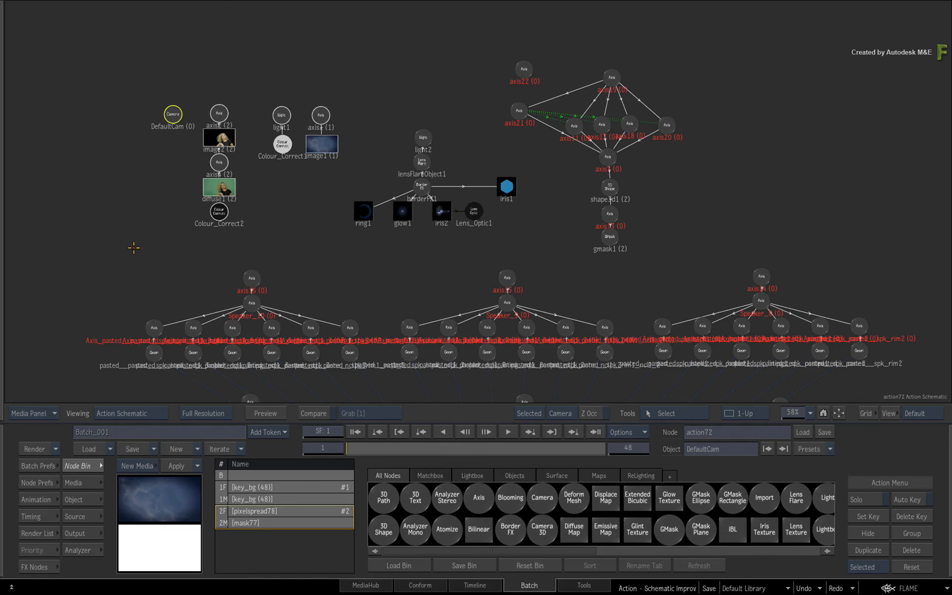
key(f)
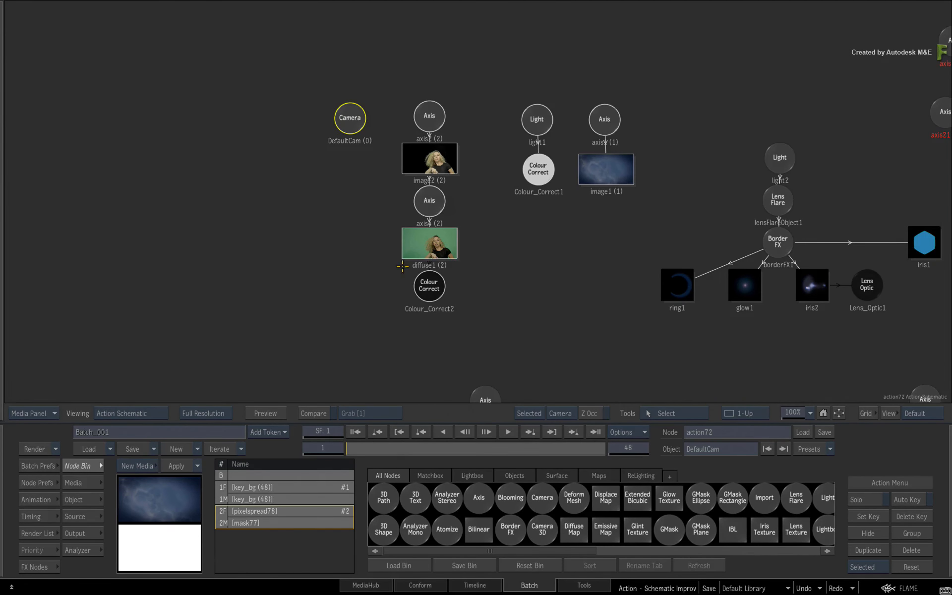
- Show the Action schematic beside the composite in a 2-Up layout, and return to the Batch schematic
key(alt+2)
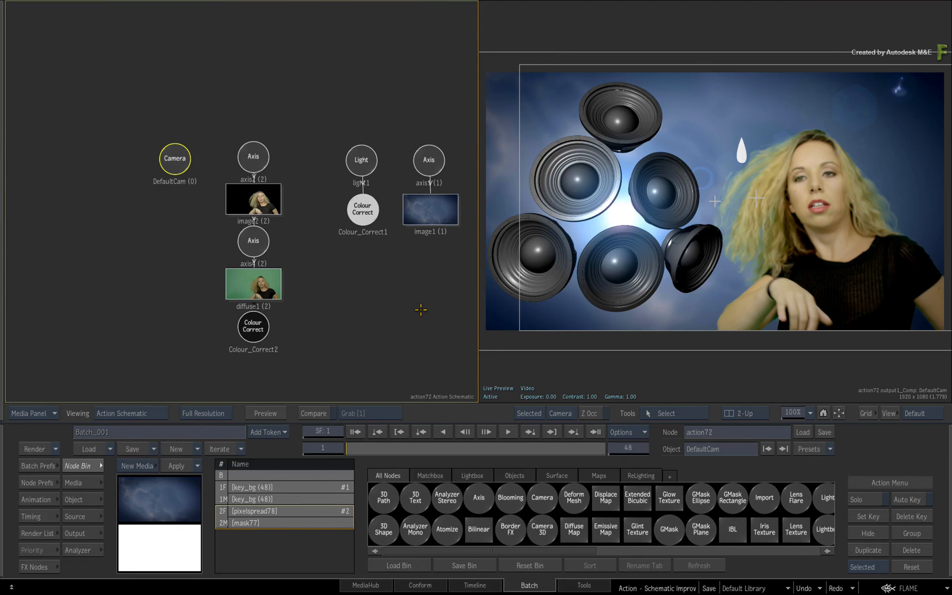
mouse_move(1, 460)
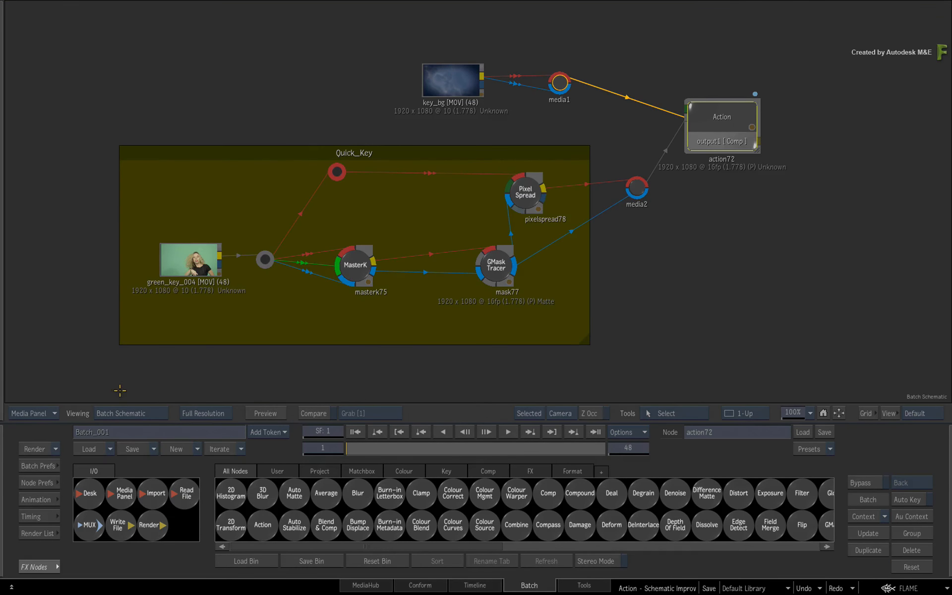